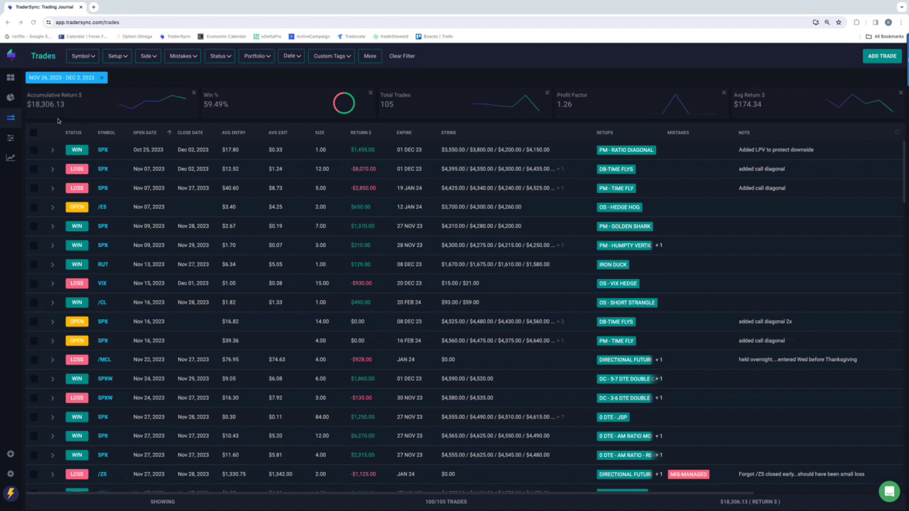
Filter the trades by the setup 0 DTE - AM RATIO - RE-ENTRY.
click(125, 56)
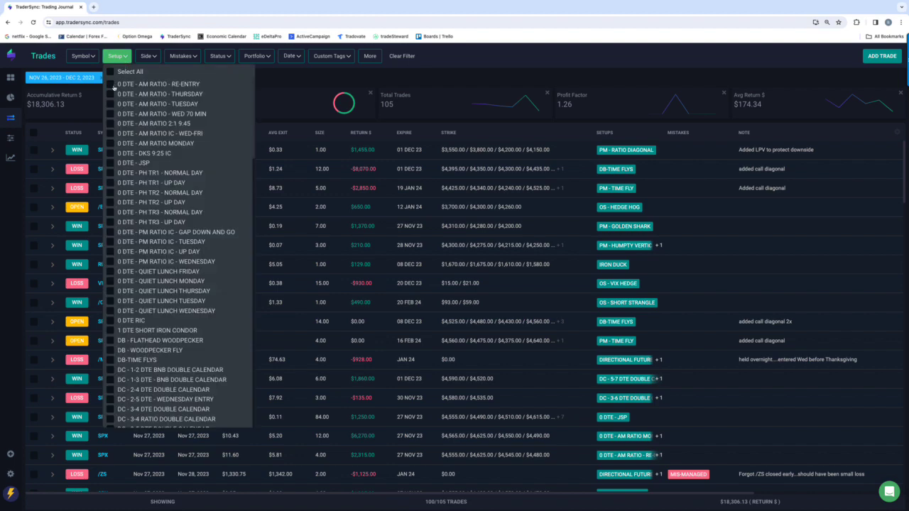
click(110, 85)
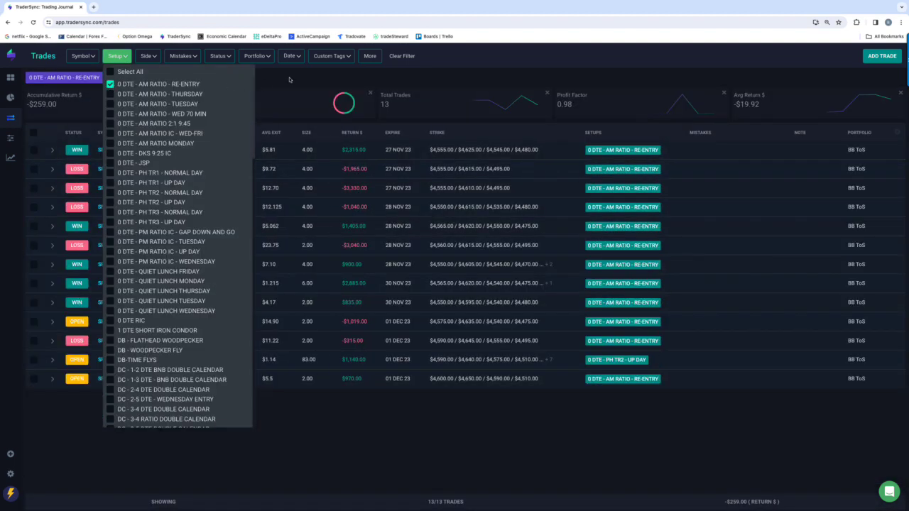
click(289, 79)
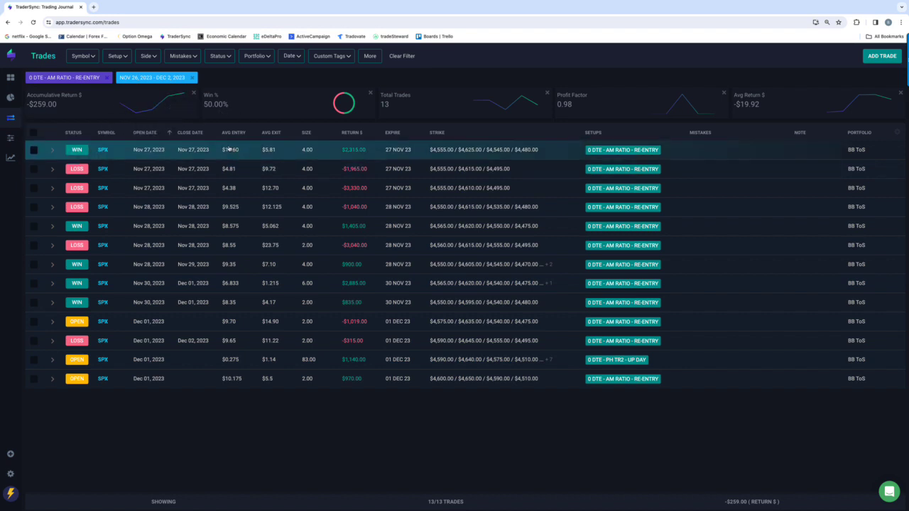
Switch the setup filter to the other six 0 DTE AM RATIO setups: THURSDAY, TUESDAY, WED 70 MIN, 2:1 9:45, IC - WED-FRI and MONDAY.
click(117, 56)
click(110, 84)
click(110, 94)
click(110, 104)
click(110, 114)
click(110, 124)
click(110, 134)
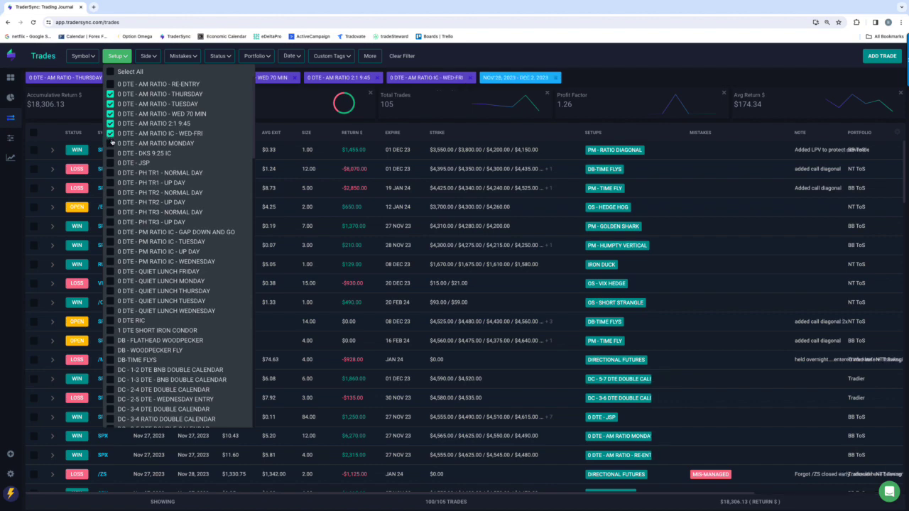
click(110, 144)
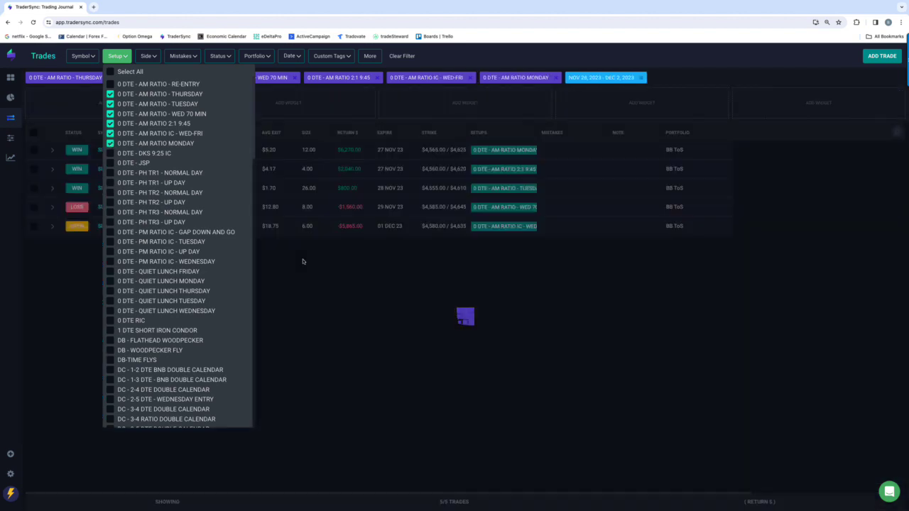
click(321, 313)
mouse_move(10, 99)
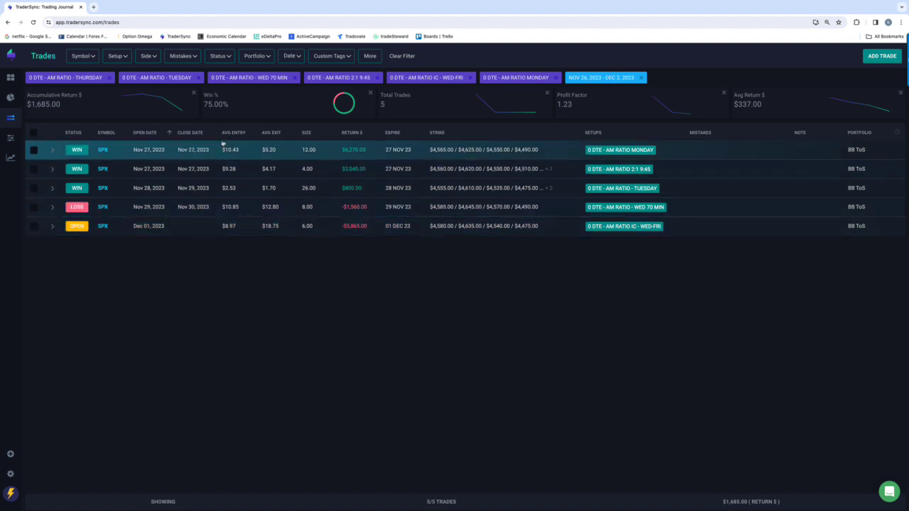
Replace the six AM RATIO setups in the filter with 0 DTE - DKS 9:25 IC.
click(117, 57)
click(110, 94)
click(110, 104)
click(111, 114)
click(110, 123)
click(110, 133)
click(110, 143)
click(110, 154)
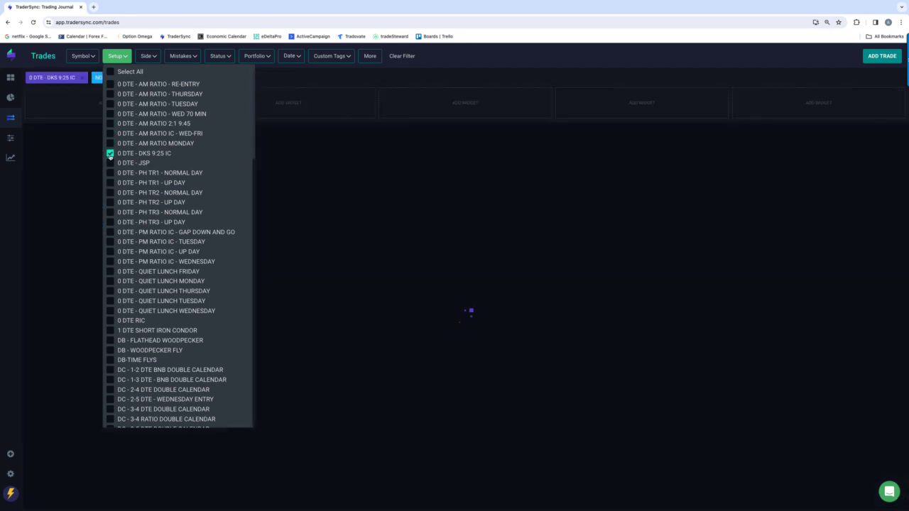
click(388, 367)
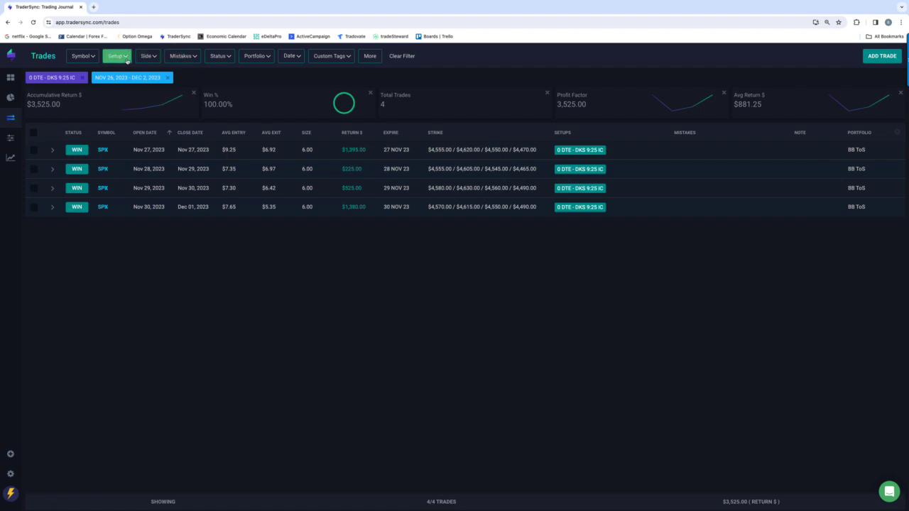
Filter the trades by the setup 0 DTE - JSP instead of 0 DTE - DKS 9:25 IC.
click(127, 61)
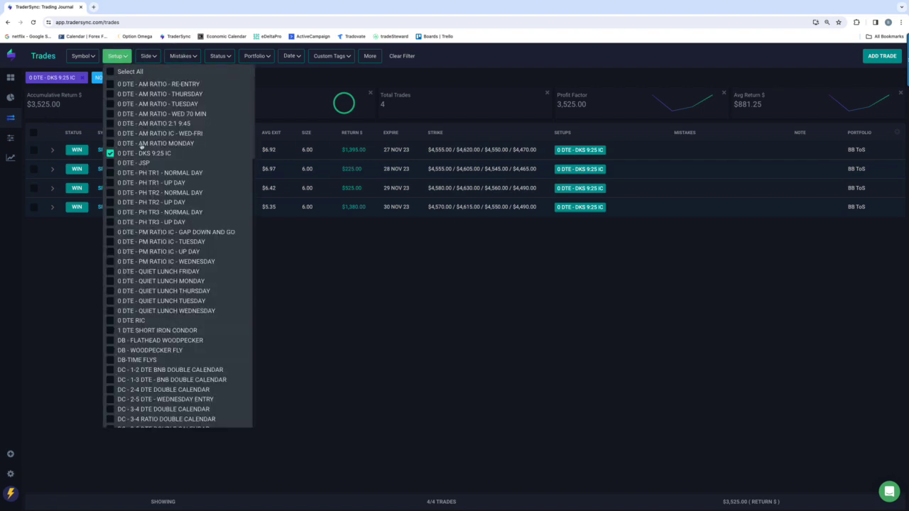
click(110, 163)
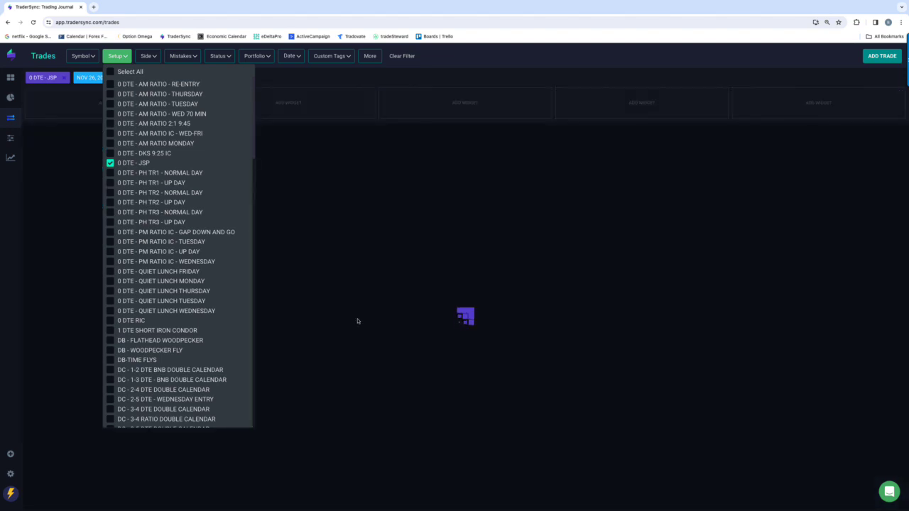
click(393, 377)
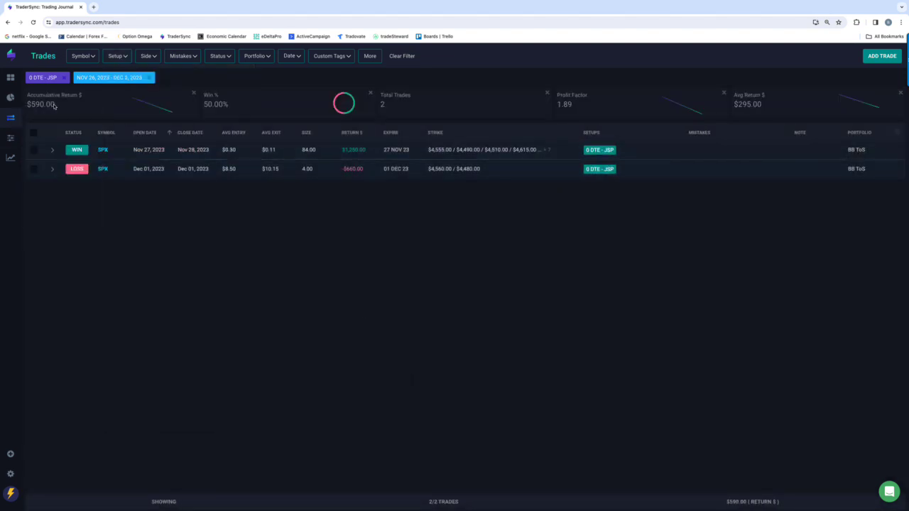
Replace the JSP setup filter with the NORMAL DAY and UP DAY variants of 0 DTE - PH TR1, TR2 and TR3.
click(116, 56)
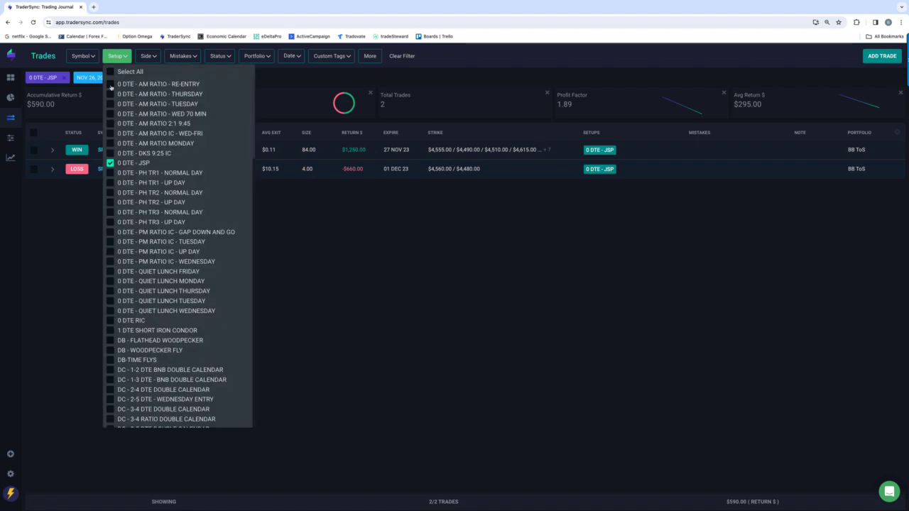
click(110, 164)
click(110, 172)
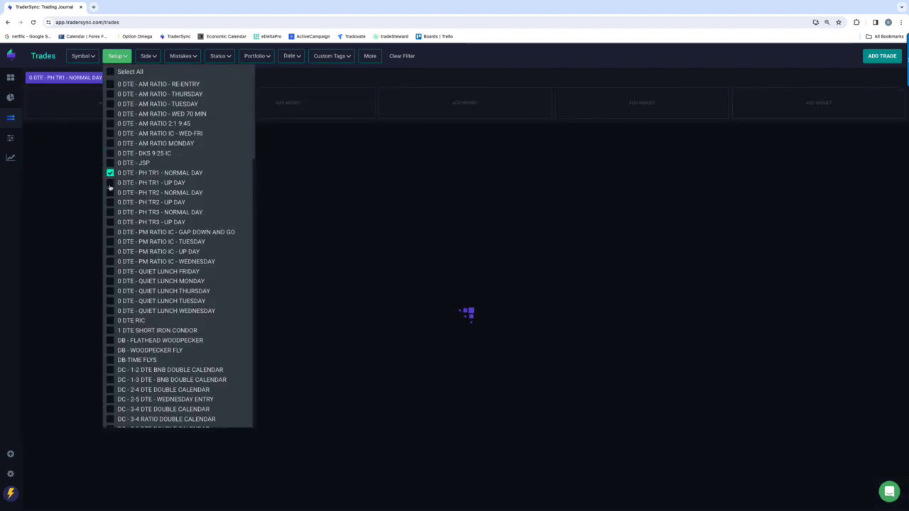
click(110, 183)
click(110, 193)
click(110, 203)
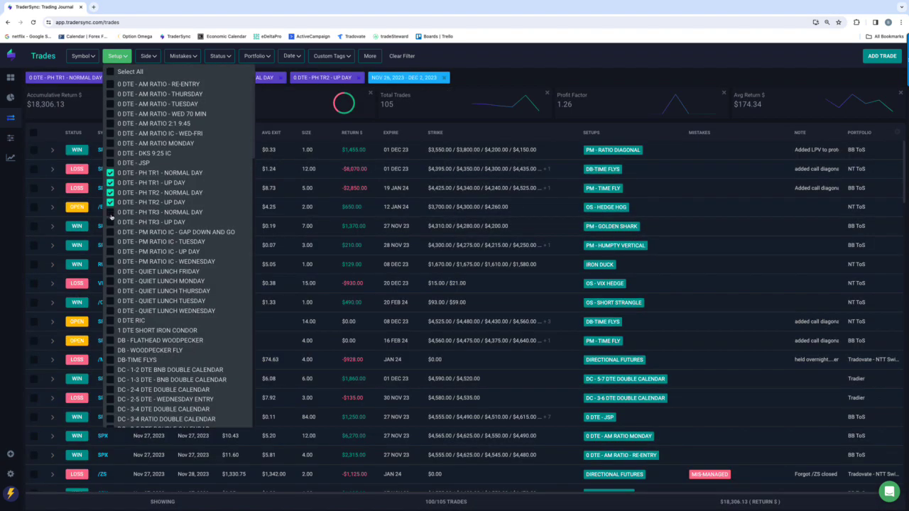
click(111, 212)
click(110, 223)
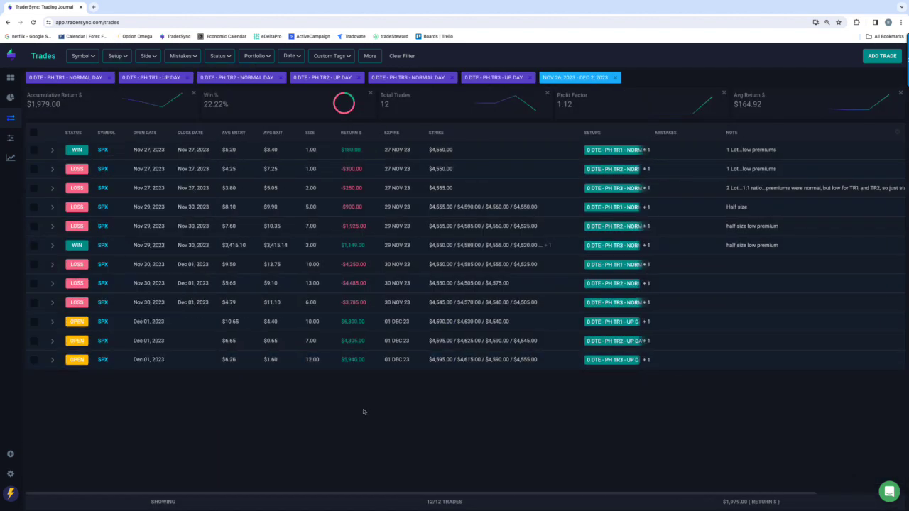
click(364, 412)
Replace the PH setups in the filter with the 0 DTE - PM RATIO IC setups GAP DOWN AND GO, TUESDAY, UP DAY and WEDNESDAY.
click(119, 56)
click(111, 173)
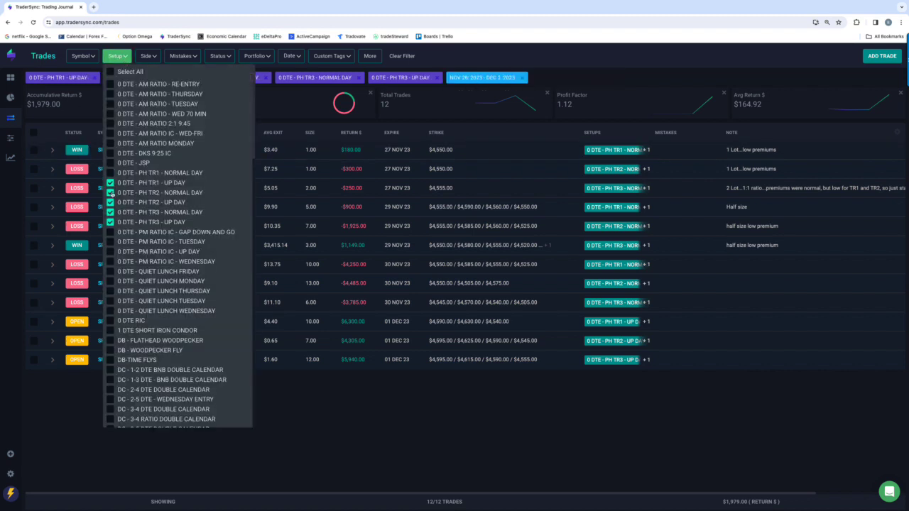
click(110, 182)
click(110, 192)
click(111, 202)
click(110, 212)
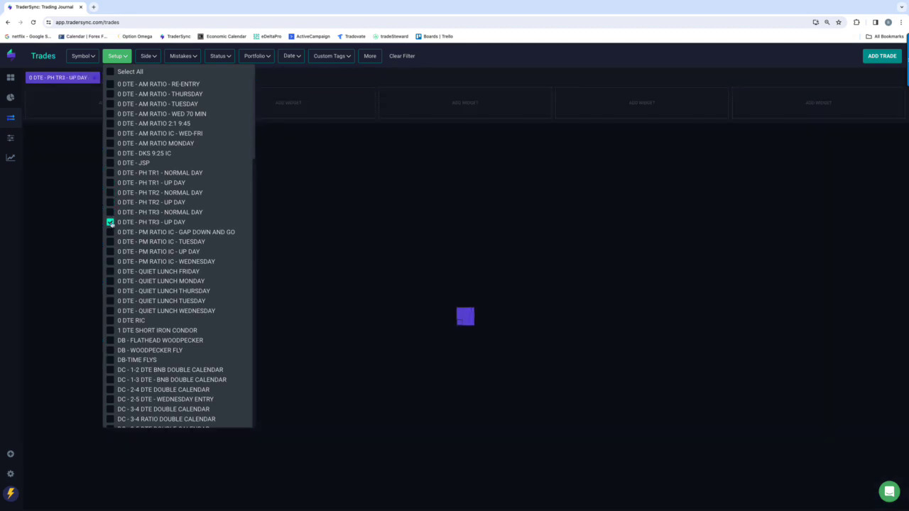
click(111, 222)
click(110, 232)
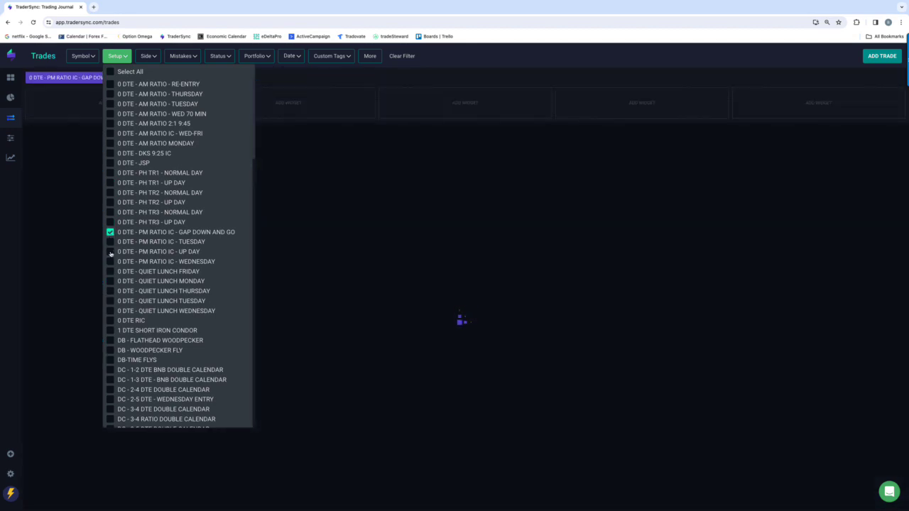
click(110, 242)
click(110, 252)
click(110, 262)
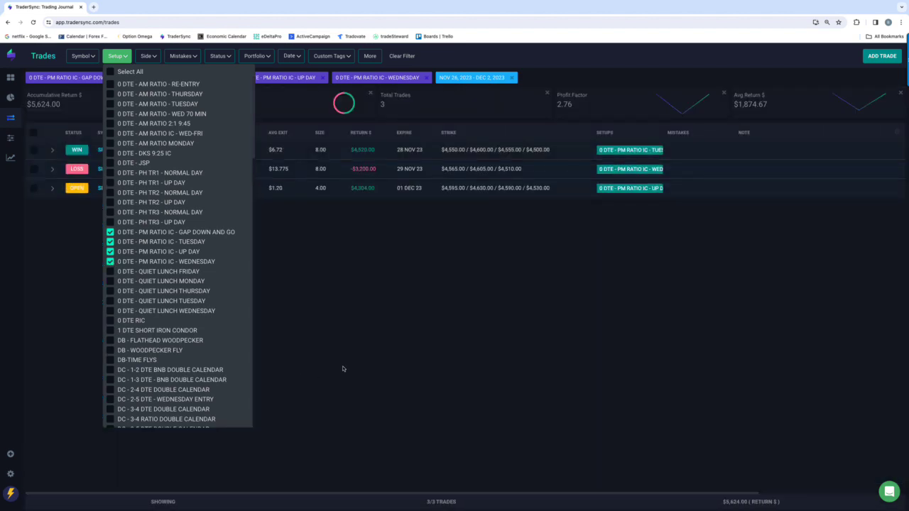
click(342, 368)
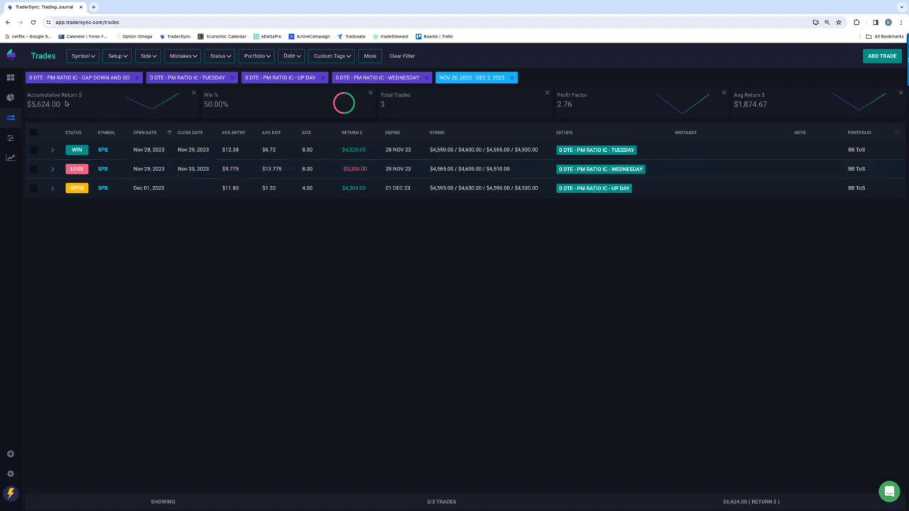
Switch the setup filter from the PM RATIO IC setups to the five 0 DTE - QUIET LUNCH setups, Monday through Friday.
click(116, 55)
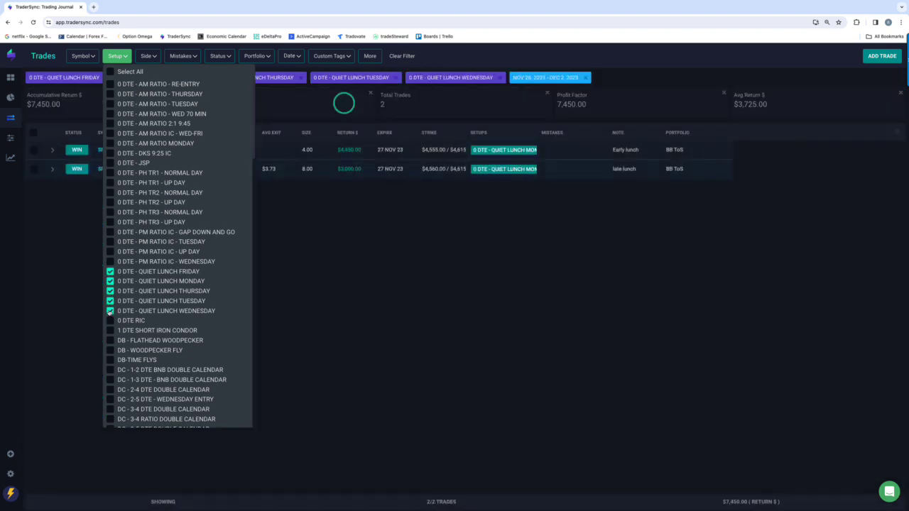
click(393, 412)
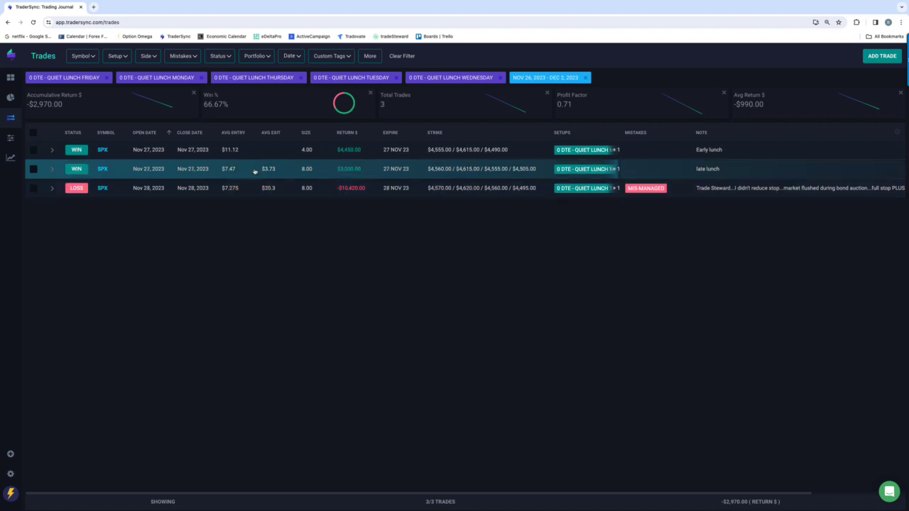
Clear the five QUIET LUNCH setups from the filter and show only 0 DTE RIC trades.
click(126, 60)
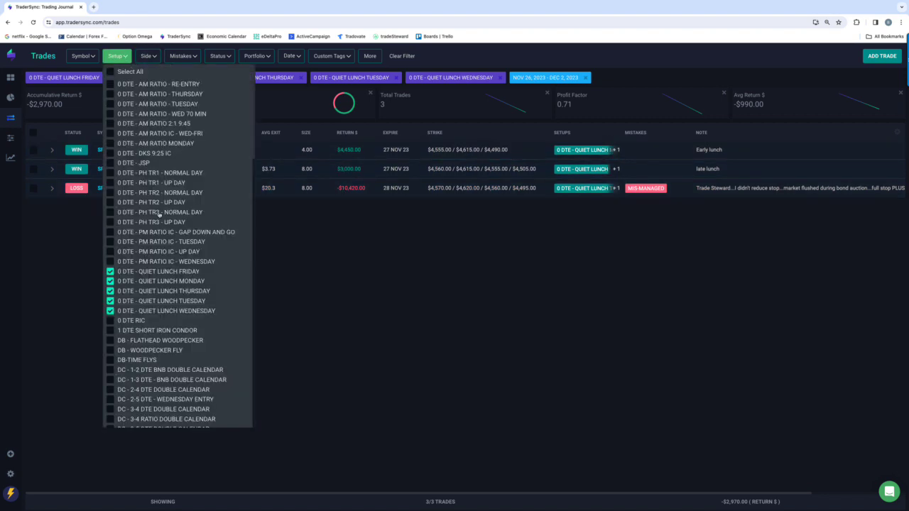
click(110, 271)
click(110, 281)
click(110, 292)
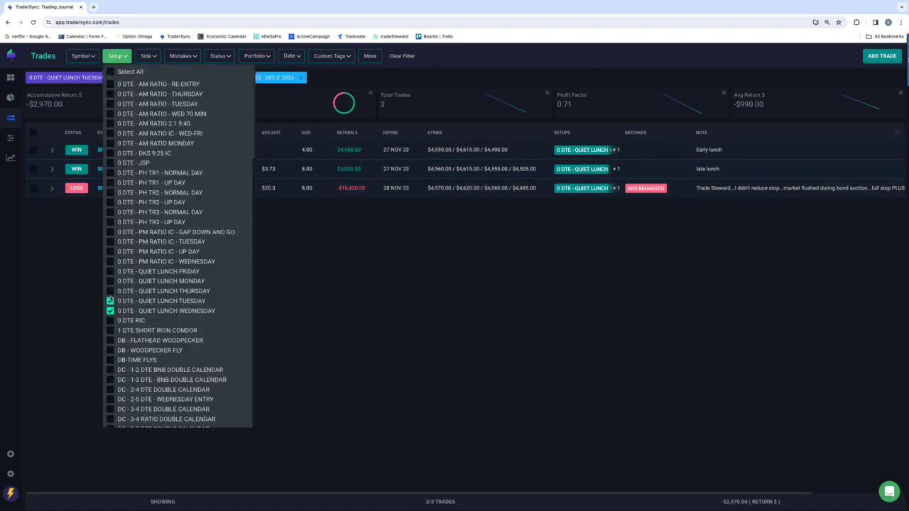
click(110, 302)
click(110, 311)
click(110, 320)
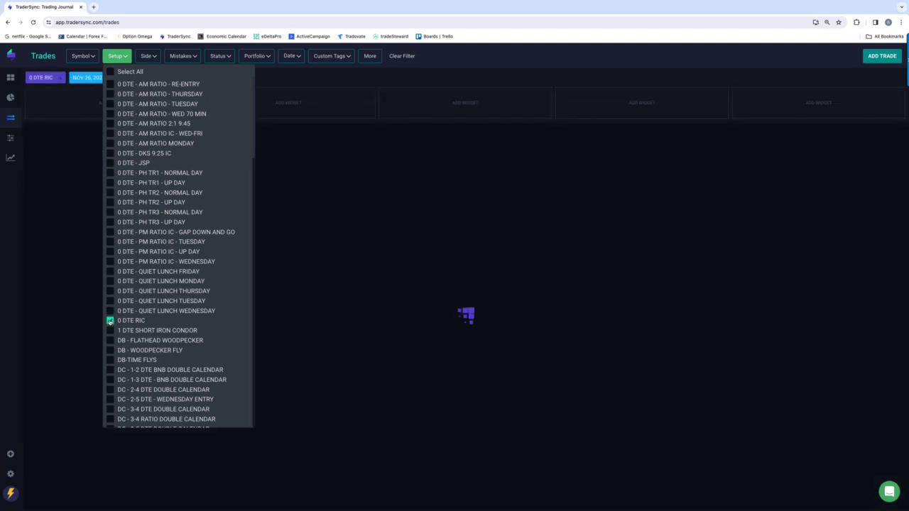
click(343, 351)
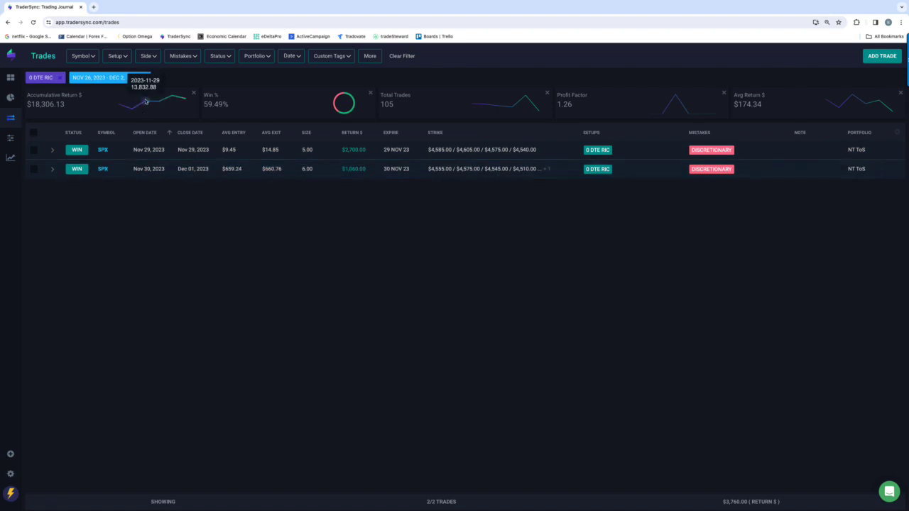
Replace the 0 DTE RIC setup filter with DB-TIME FLYS.
click(123, 61)
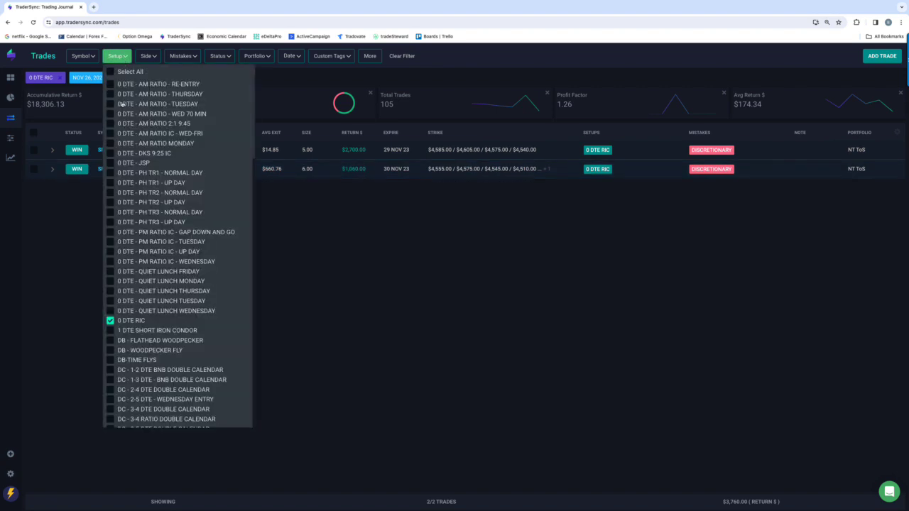
click(110, 322)
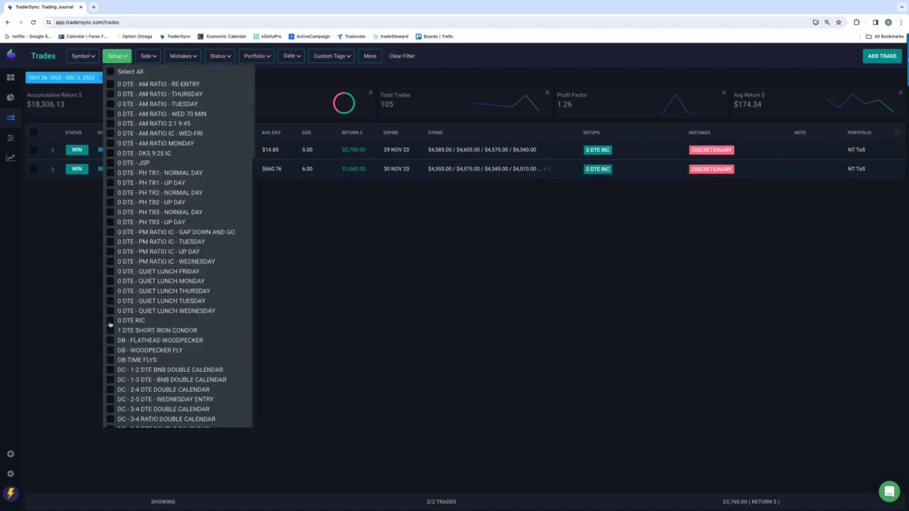
click(110, 360)
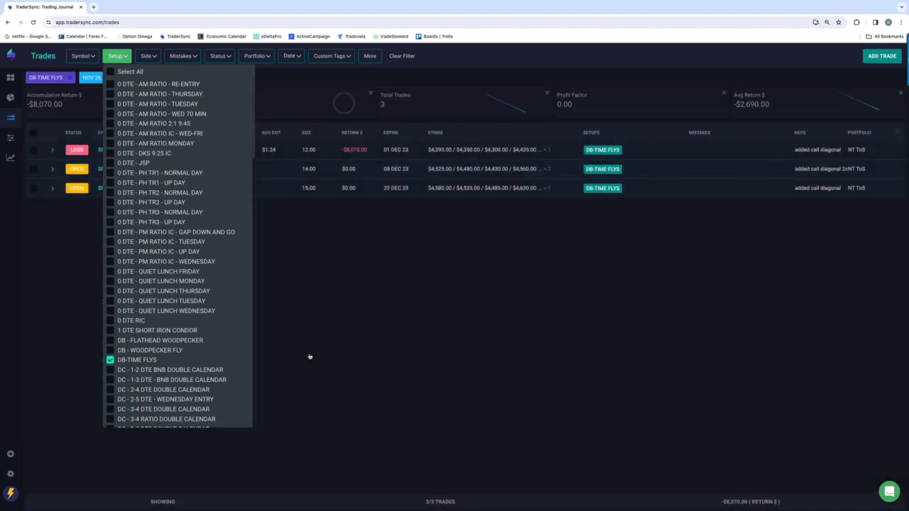
click(327, 362)
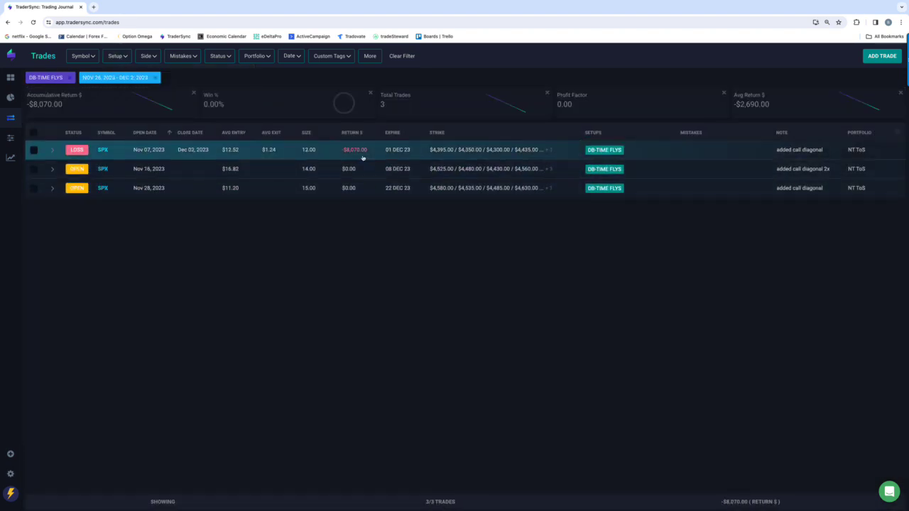
Replace DB-TIME FLYS in the setup filter with the eight DC setups from 1-2 DTE BNB through 3-6 DTE DOUBLE CALENDAR.
click(116, 55)
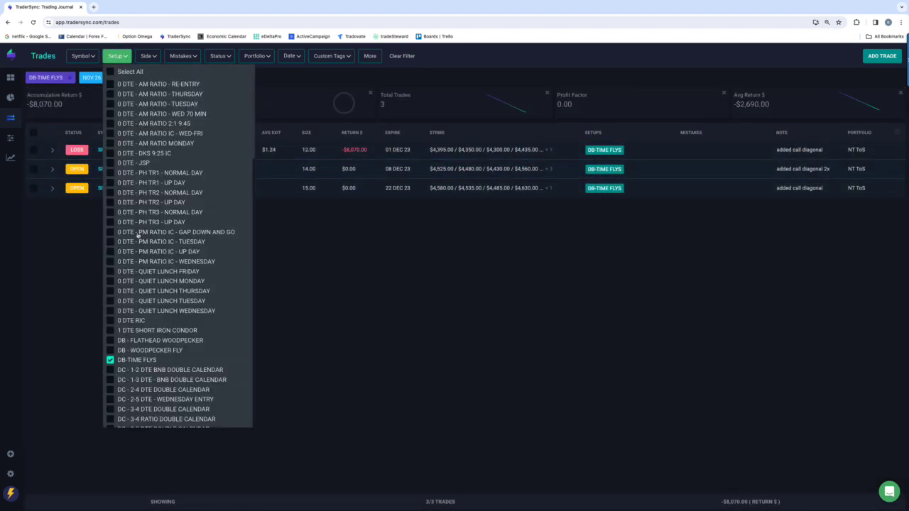
click(111, 360)
click(111, 370)
click(111, 380)
click(110, 390)
click(110, 400)
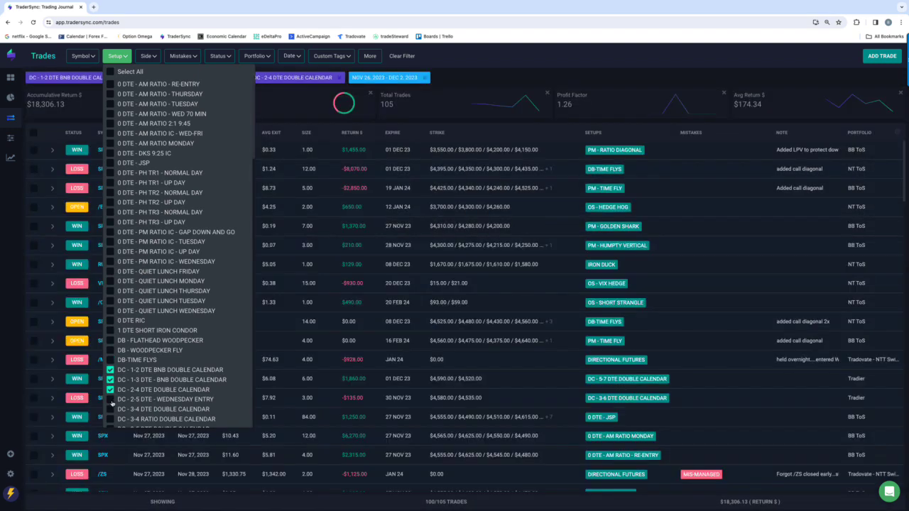
click(110, 409)
click(110, 419)
scroll(110, 299, down, 4)
click(111, 281)
click(110, 289)
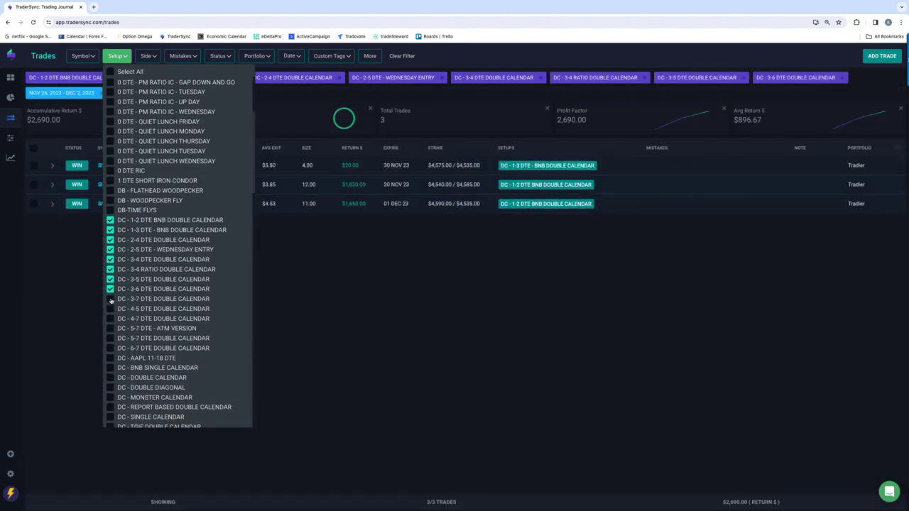
Add the DC setups 3-7, 4-5, 4-7, 5-7 ATM VERSION, 5-7 and 6-7 DTE to the setup filter.
click(110, 299)
click(110, 309)
click(110, 319)
click(110, 329)
click(110, 338)
click(110, 348)
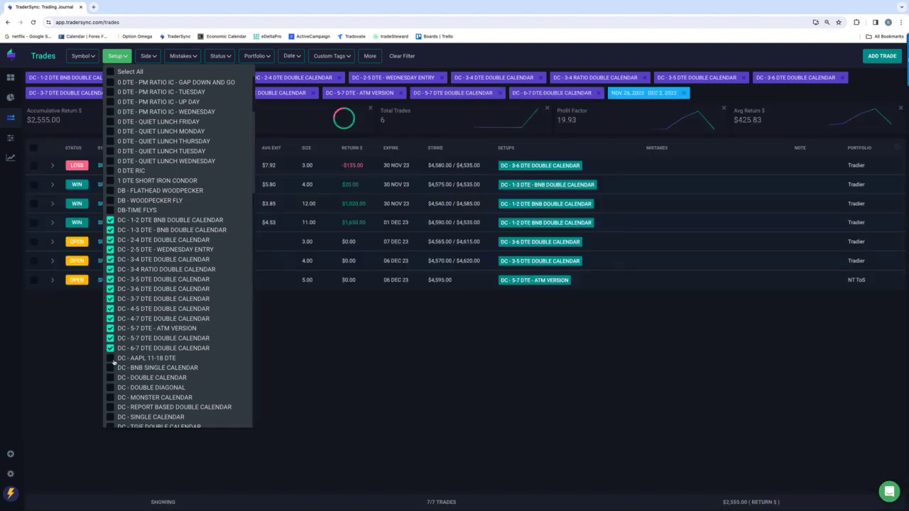
Add the remaining nine DC setups, from AAPL 11-18 DTE through 2-3 MICHAEL JORDAN DOUBLE CALENDAR, to the setup filter.
click(110, 358)
click(110, 368)
click(110, 378)
click(110, 387)
click(110, 407)
click(110, 417)
click(110, 397)
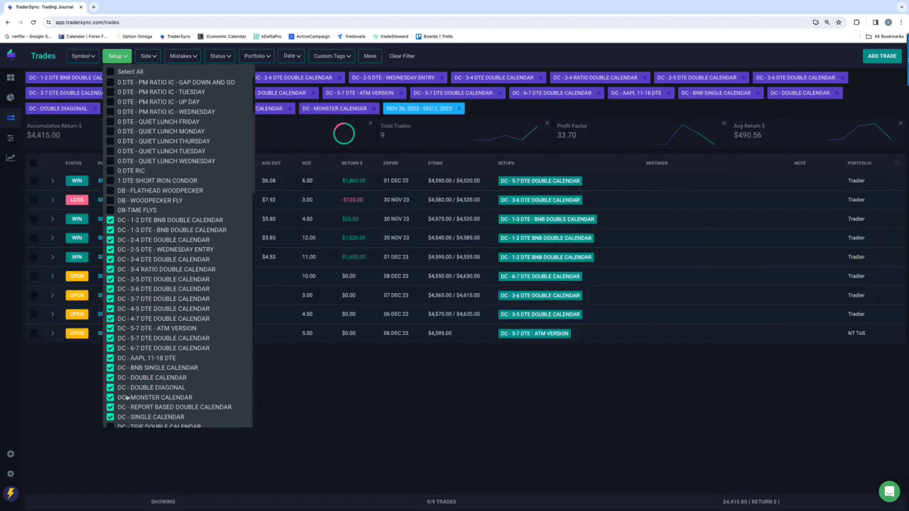
scroll(111, 394, down, 1)
click(110, 385)
click(110, 393)
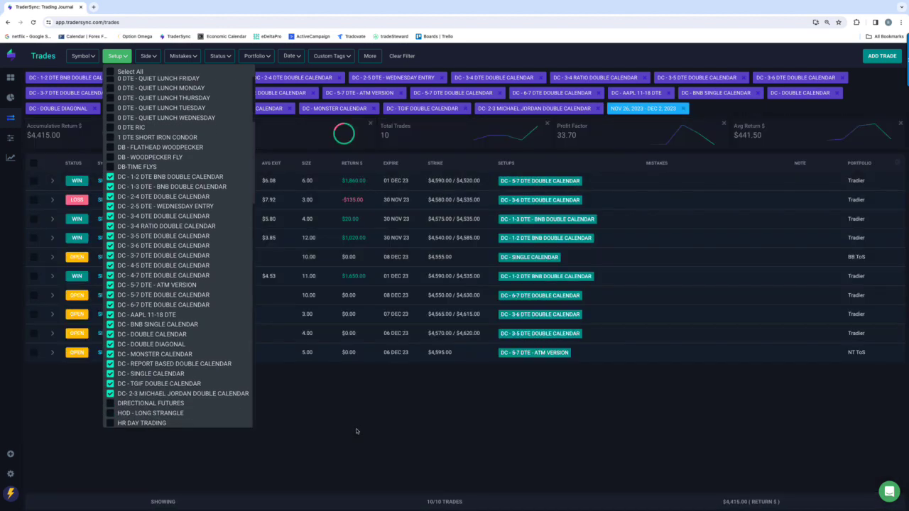
click(363, 431)
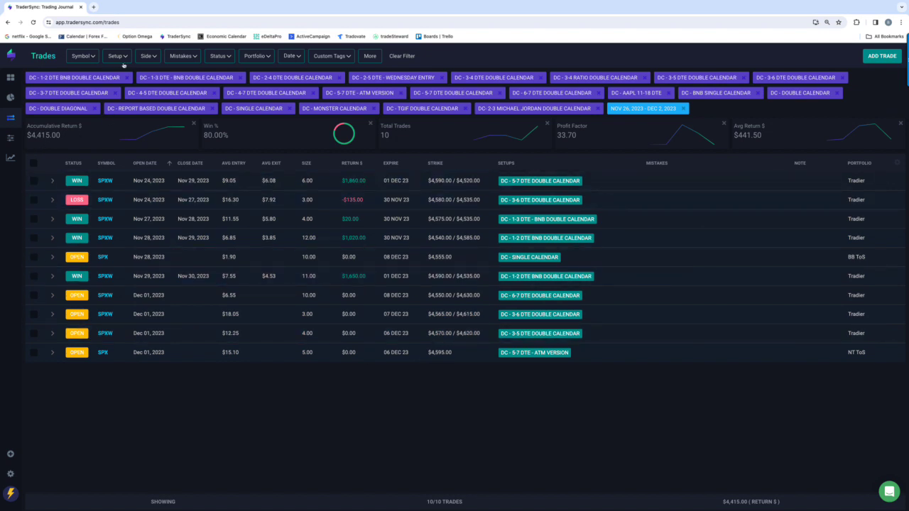
Clear all DC setups from the filter and show only DIRECTIONAL FUTURES trades.
click(119, 57)
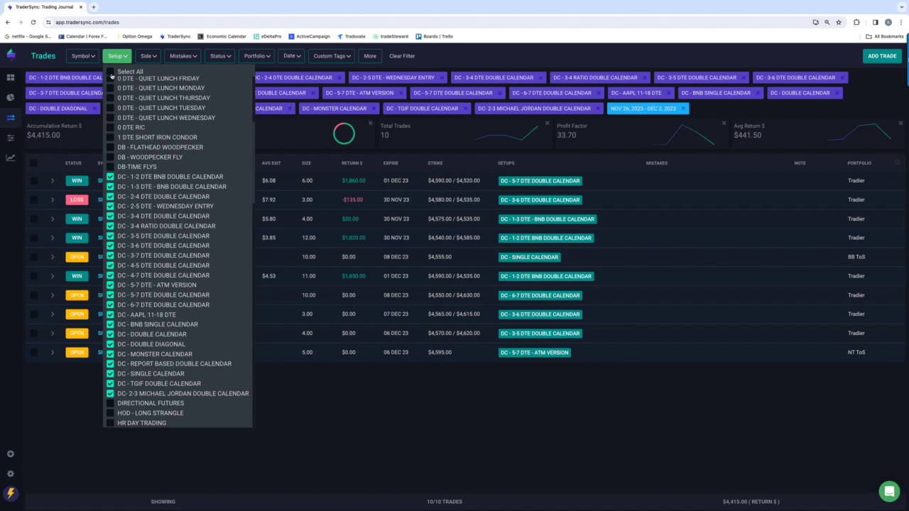
click(112, 72)
click(112, 72)
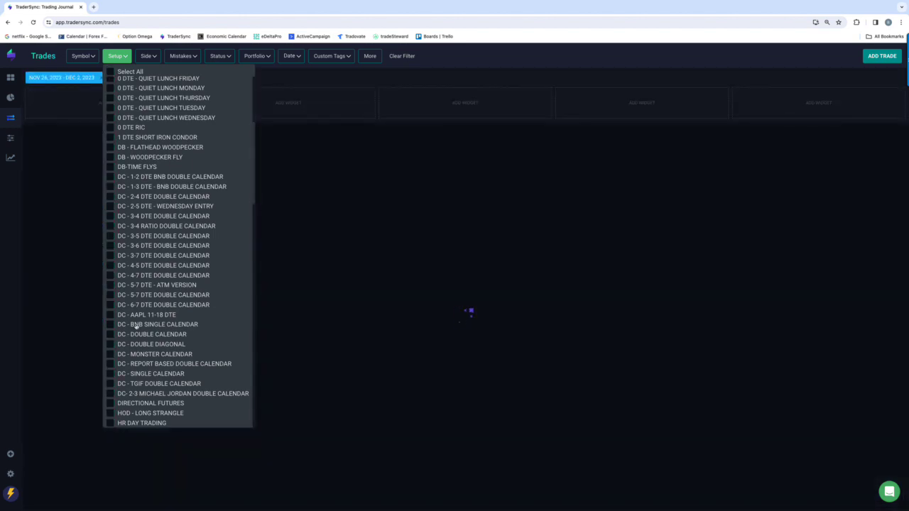
scroll(135, 324, down, 3)
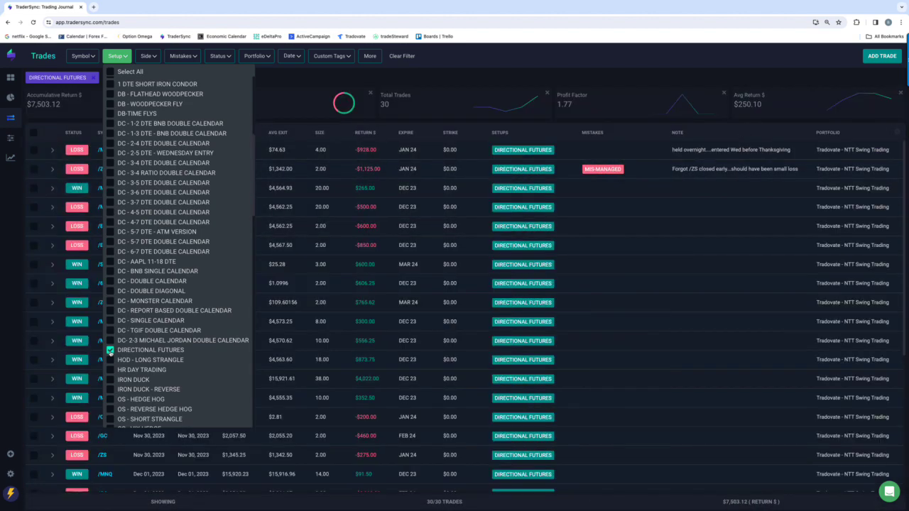
click(518, 60)
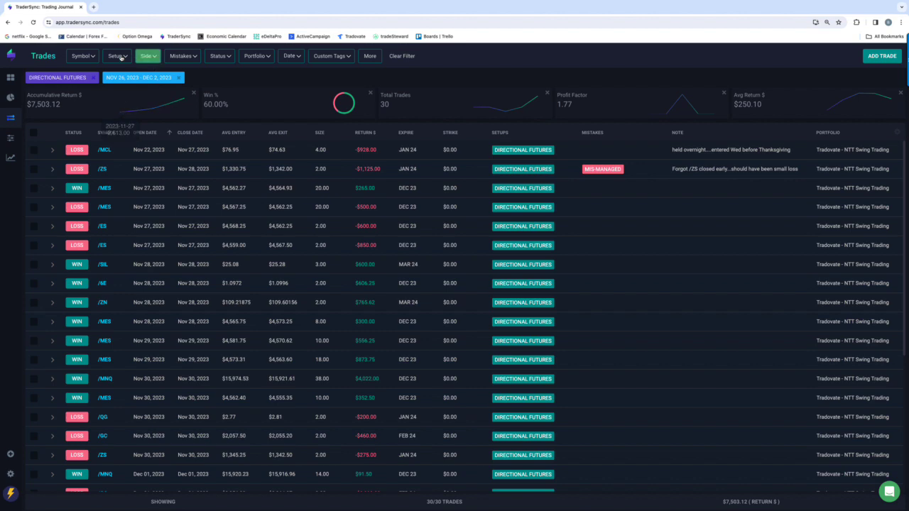
Replace the DIRECTIONAL FUTURES setup filter with IRON DUCK.
click(118, 56)
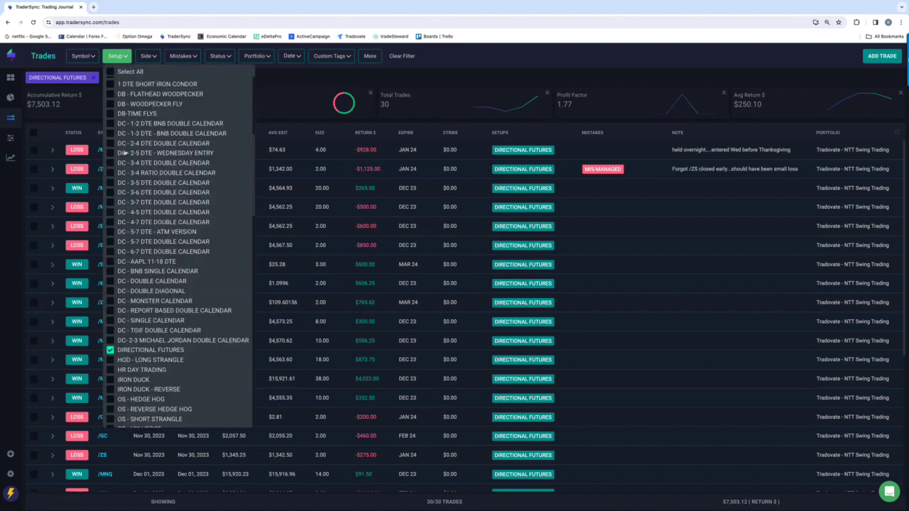
click(110, 350)
click(111, 380)
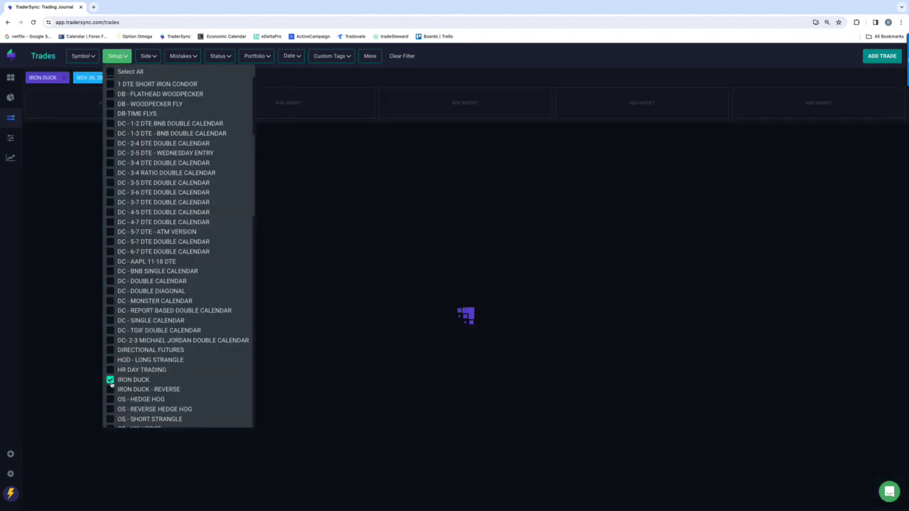
click(440, 346)
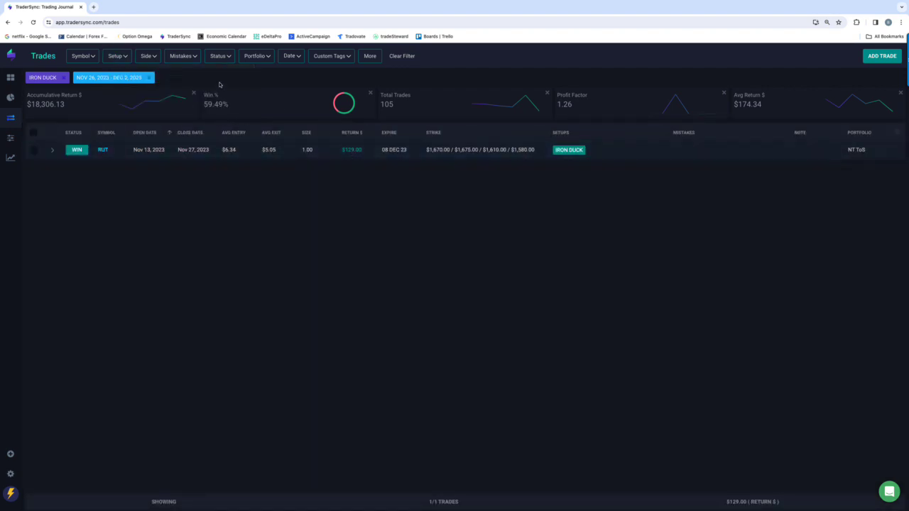
Replace IRON DUCK in the setup filter with the five OS setups from HEDGE HOG through VOLATILITY CONTRACTION.
click(125, 61)
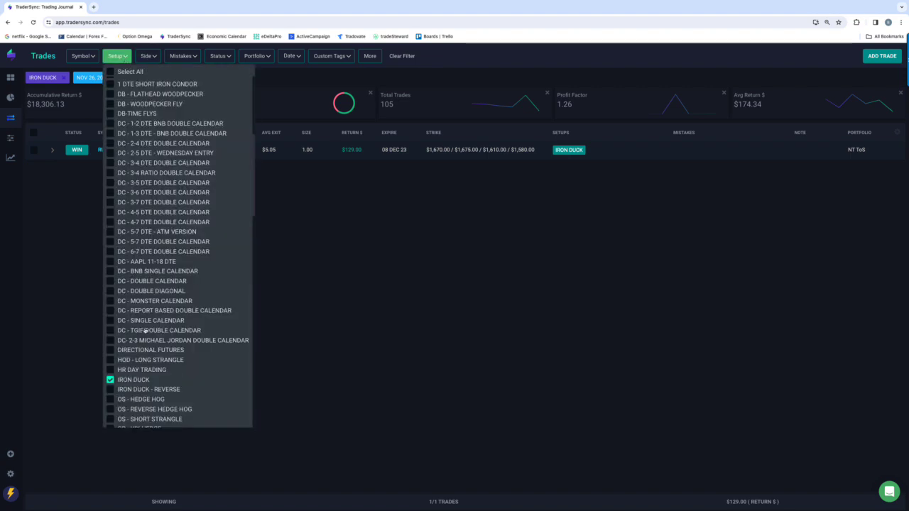
click(110, 380)
scroll(111, 341, down, 3)
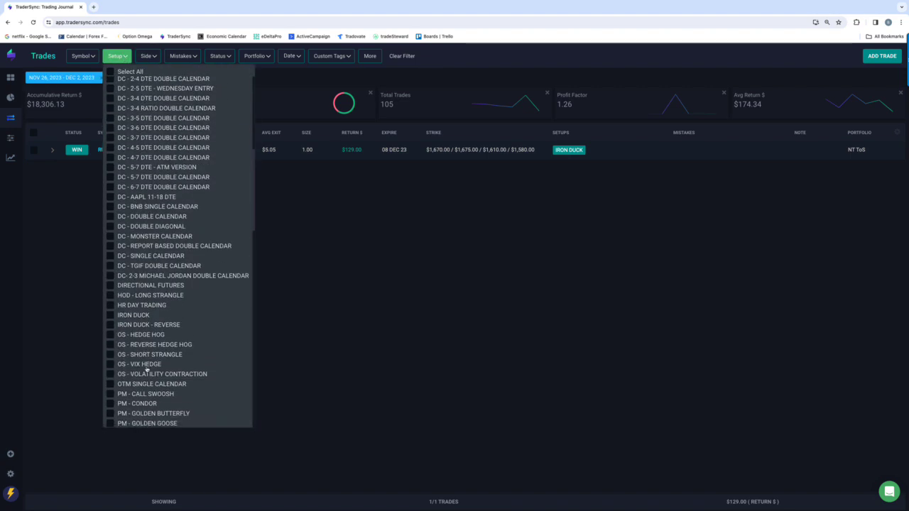
click(110, 289)
click(110, 299)
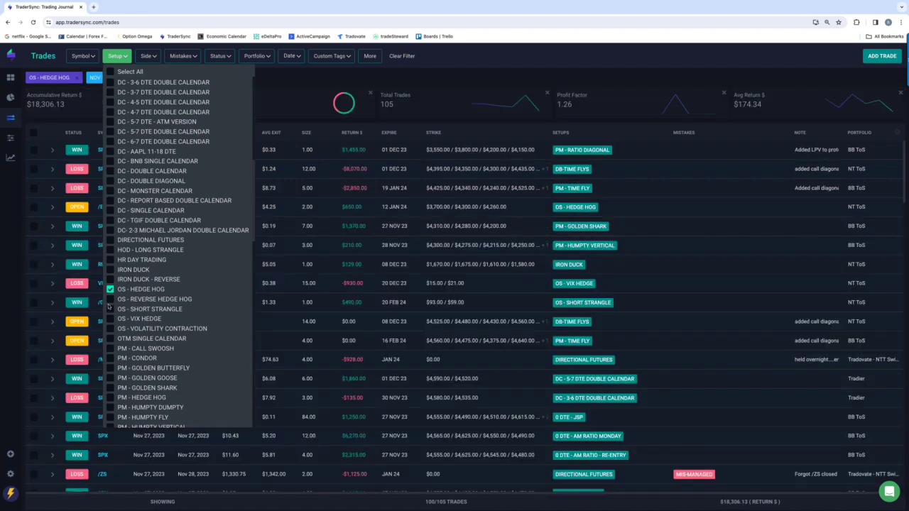
click(110, 309)
click(110, 319)
click(110, 328)
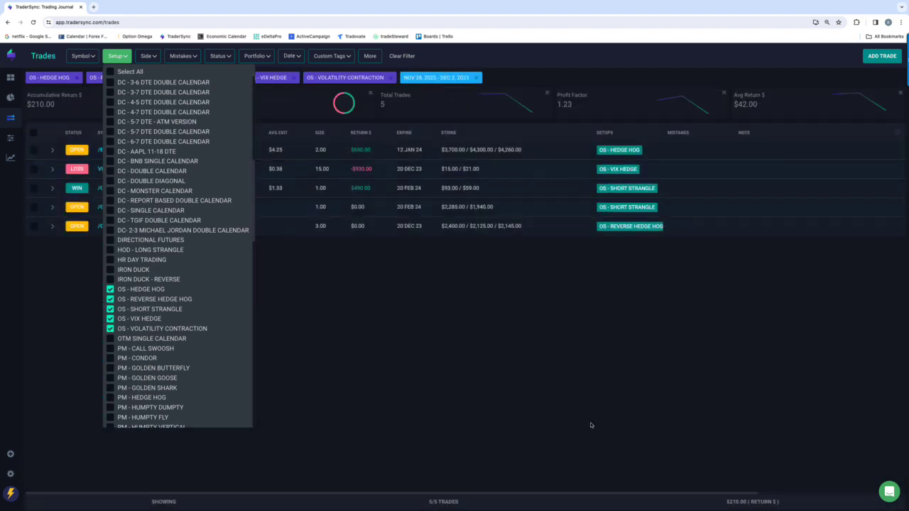
click(577, 407)
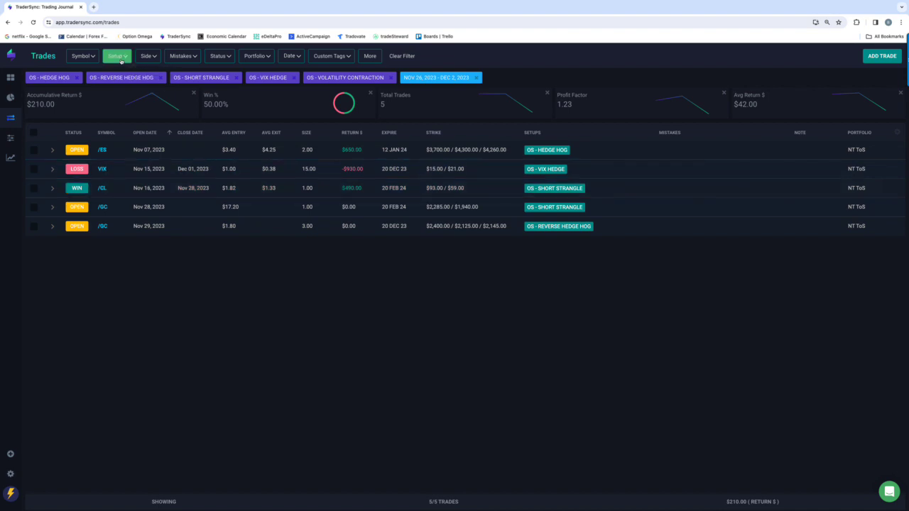
Remove the five OS setups from the setup filter.
click(117, 56)
click(111, 290)
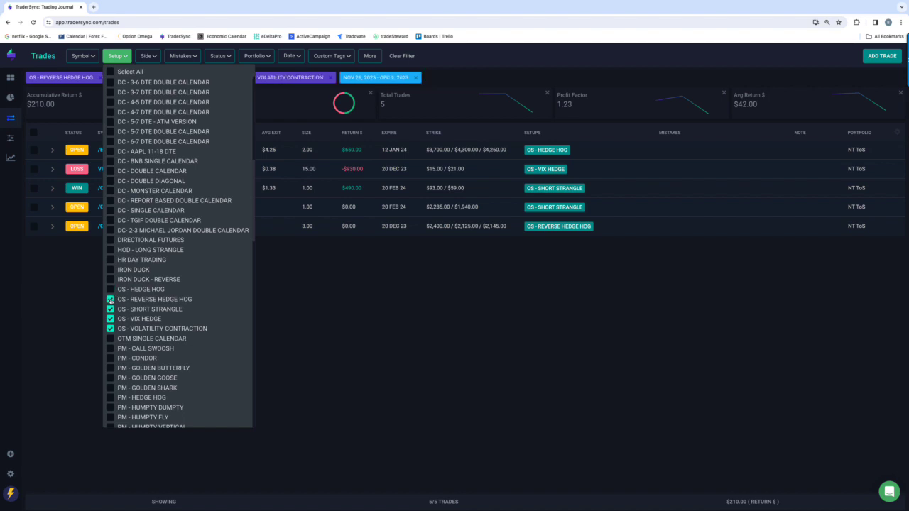
click(110, 299)
click(111, 309)
click(110, 319)
click(110, 329)
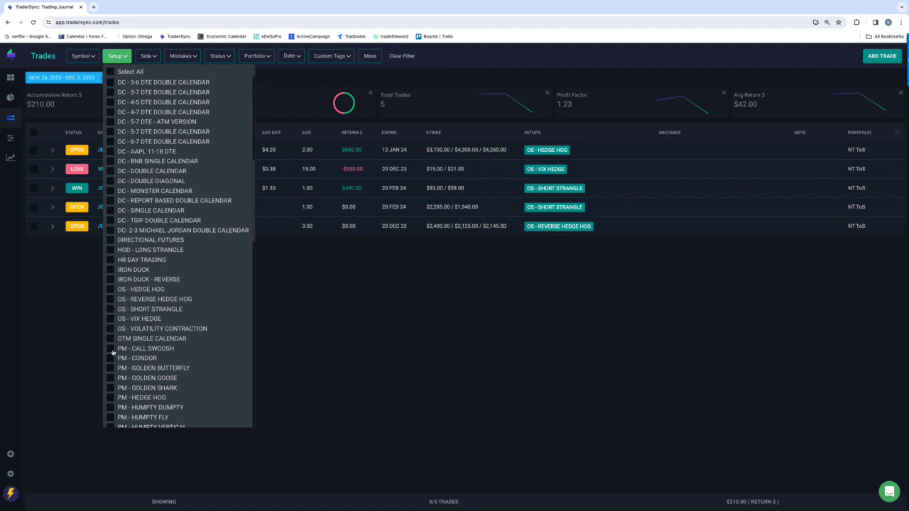
Filter the trades by the eight PM setups from CALL SWOOSH through HUMPTY FLY.
click(110, 349)
click(110, 358)
click(110, 368)
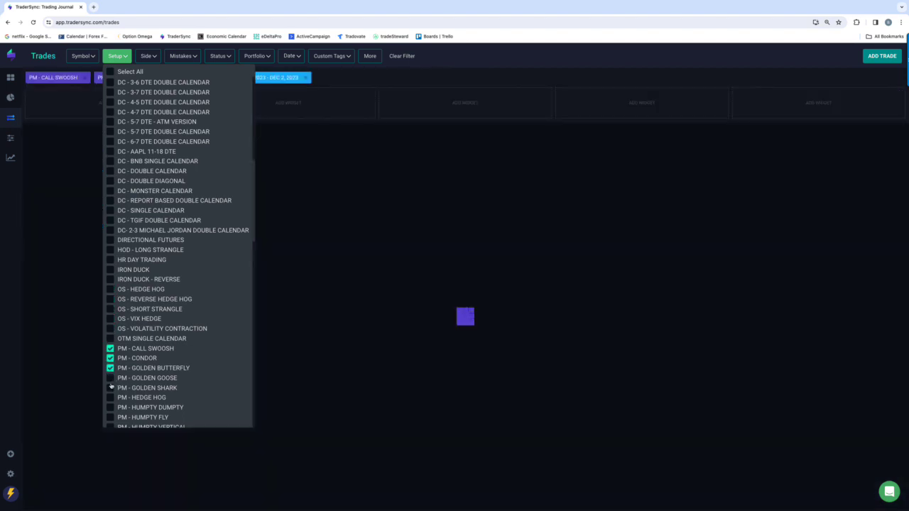
click(110, 378)
click(110, 388)
click(110, 397)
click(110, 408)
click(110, 418)
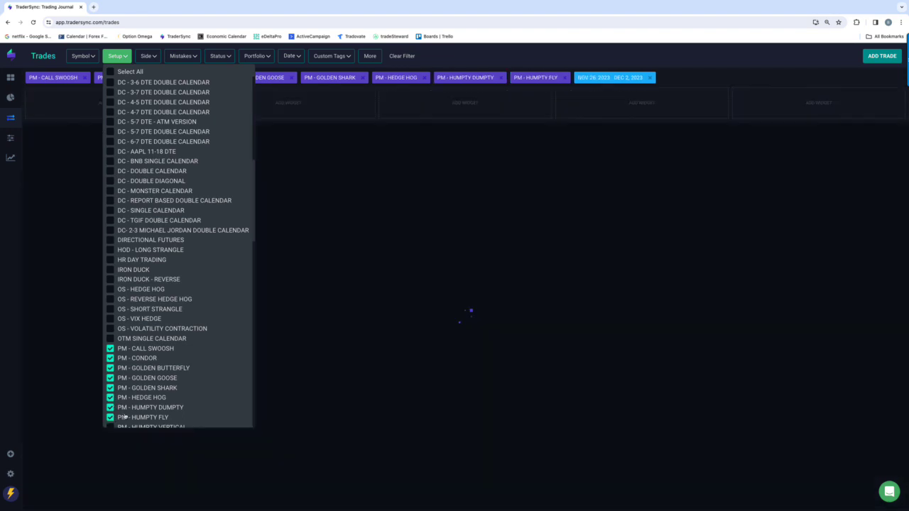
Add the seven PM setups from HUMPTY VERTICAL through VERTI-FLY to the setup filter.
scroll(142, 411, down, 1)
click(110, 380)
click(110, 390)
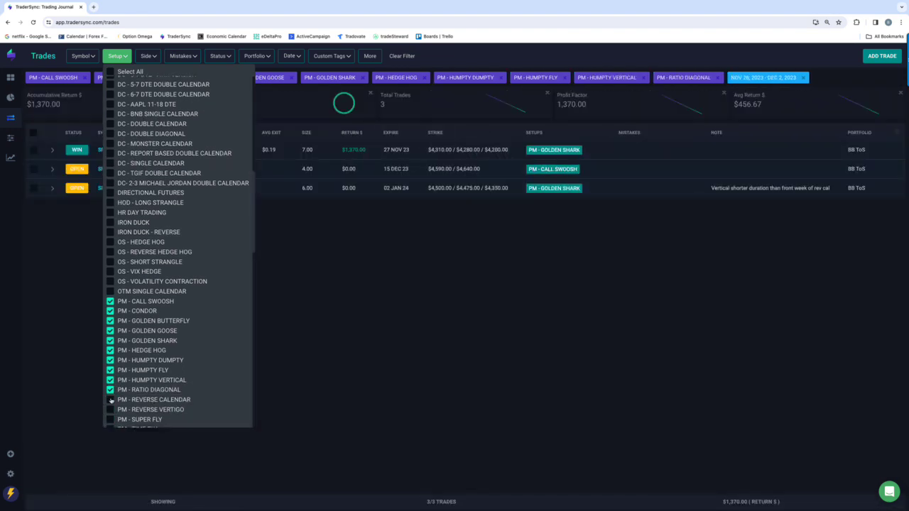
click(110, 400)
click(110, 410)
click(110, 420)
scroll(117, 412, down, 2)
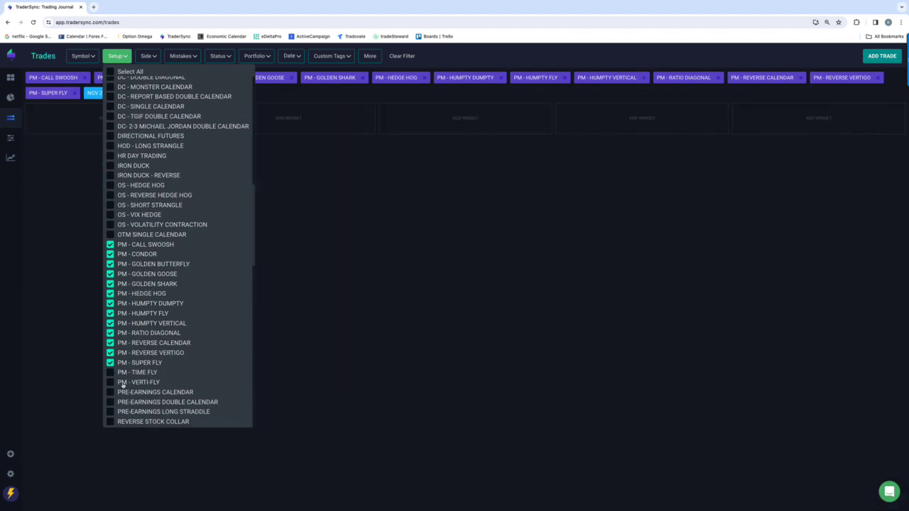
click(110, 372)
click(110, 382)
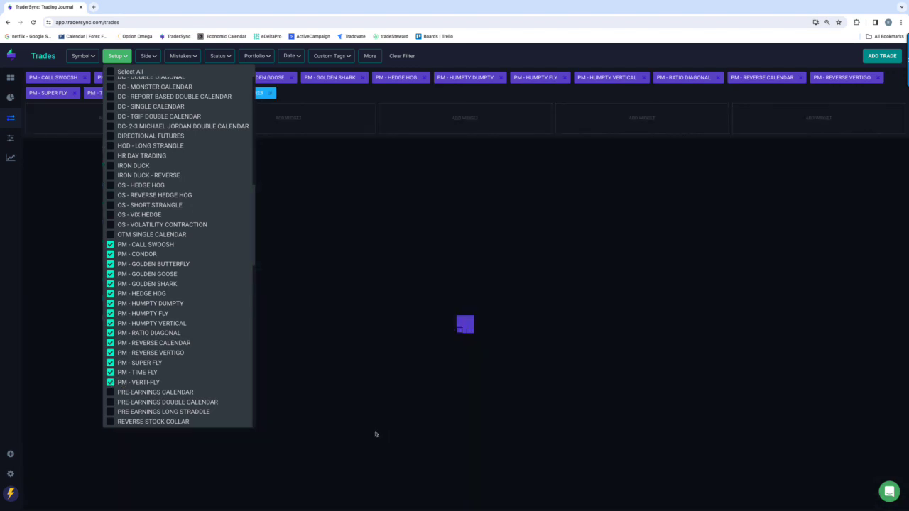
click(379, 430)
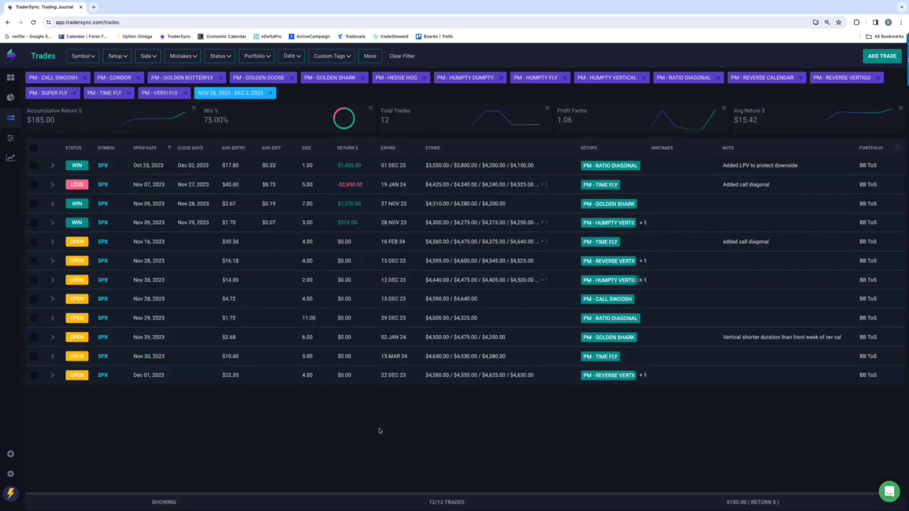